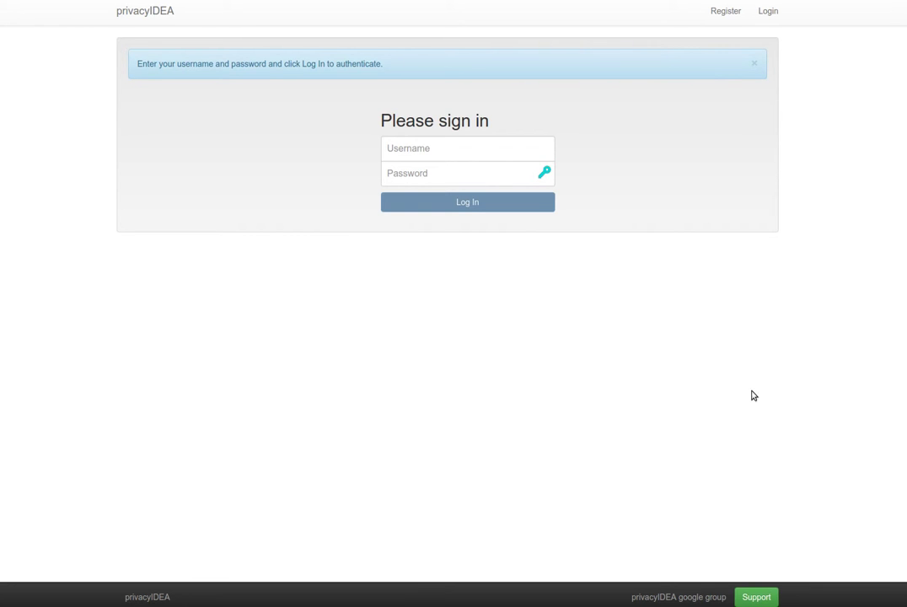
Step: Sign in to privacyIDEA with the administrator username and password
left_click(421, 153)
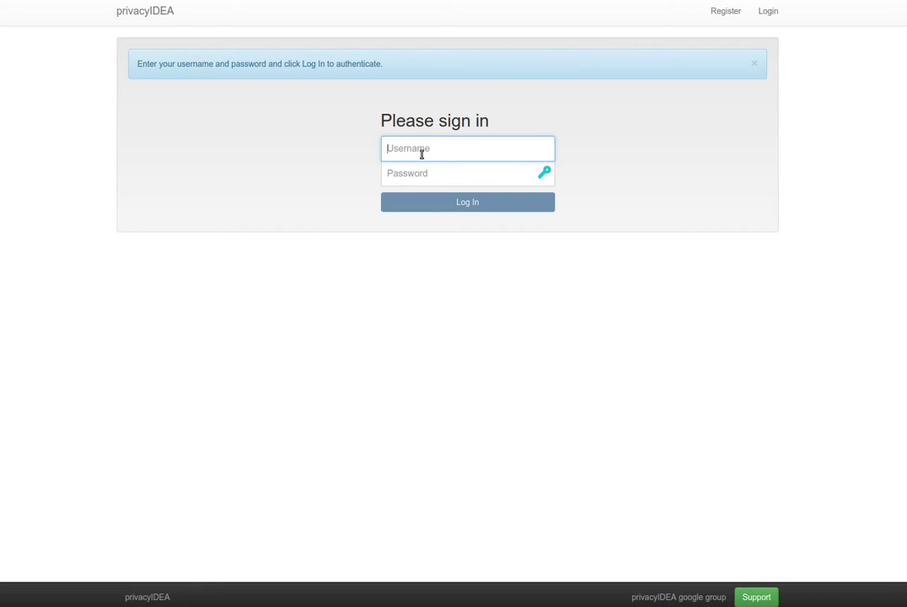
type("super")
key("Tab")
type("test")
key("Return")
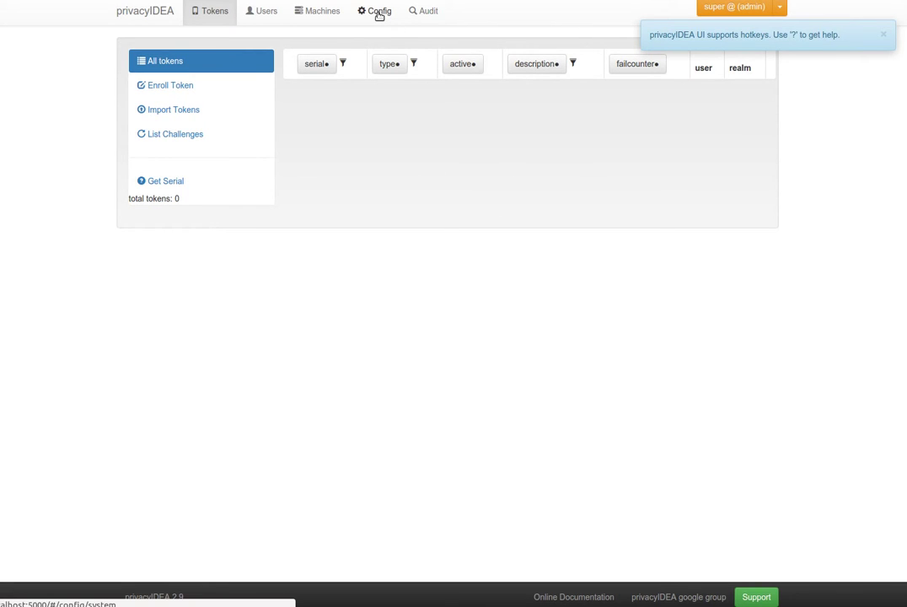
Step: Set the Questionnaire token's number of required answers to 5 and save the settings
left_click(380, 12)
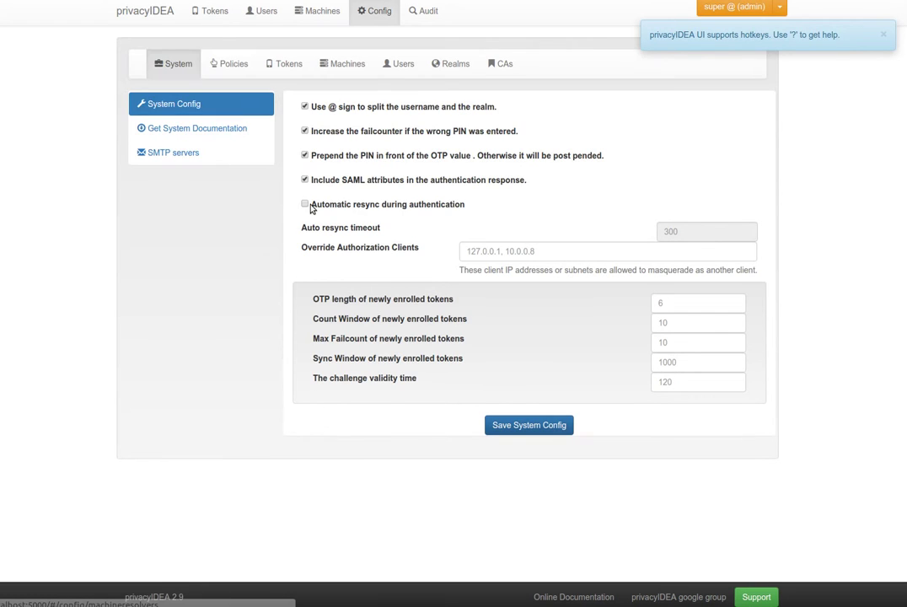
left_click(295, 67)
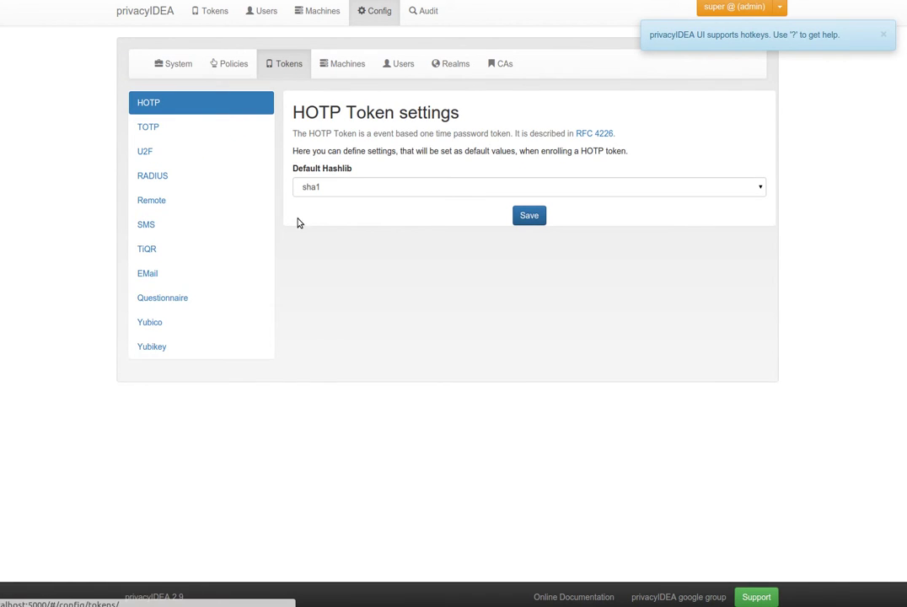
left_click(192, 301)
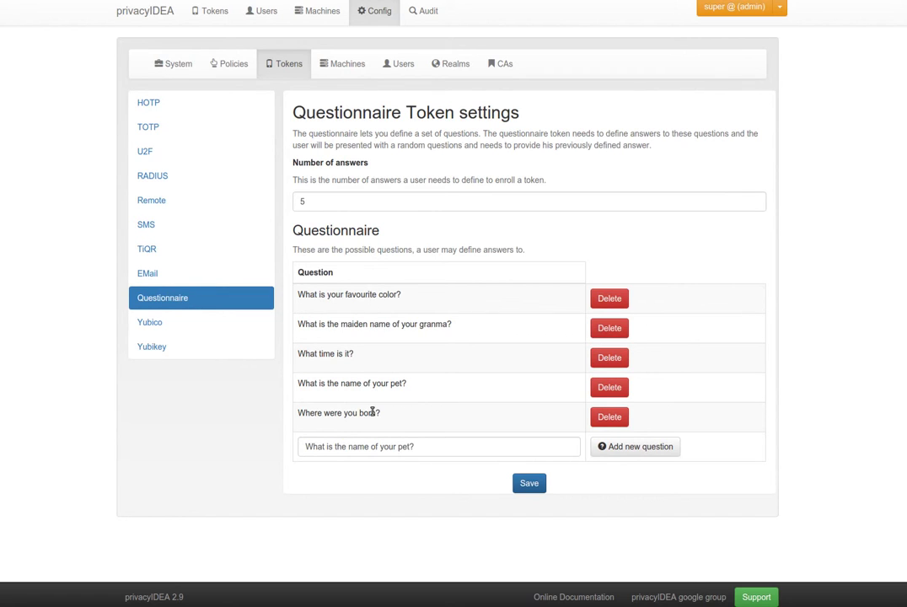
left_click(339, 197)
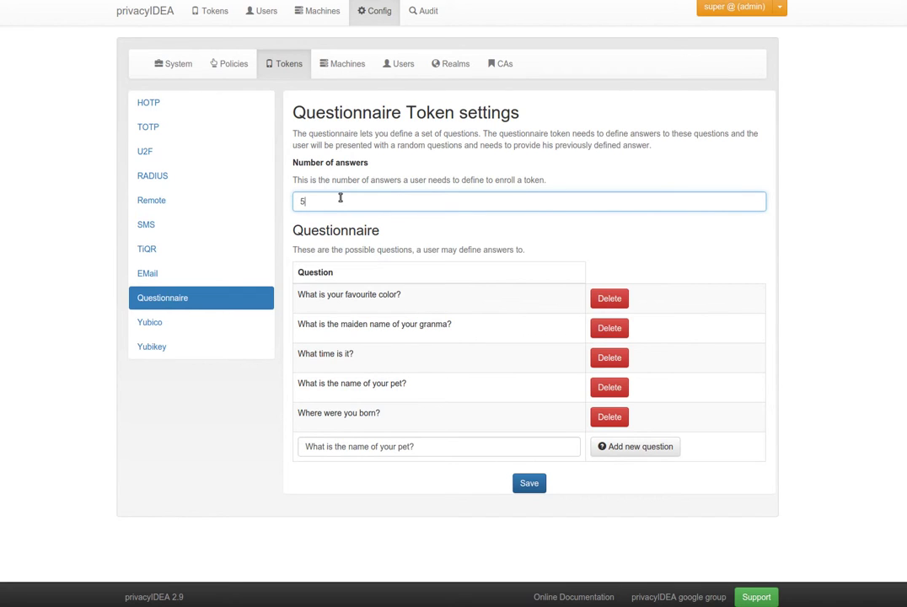
key("BackSpace")
type("3")
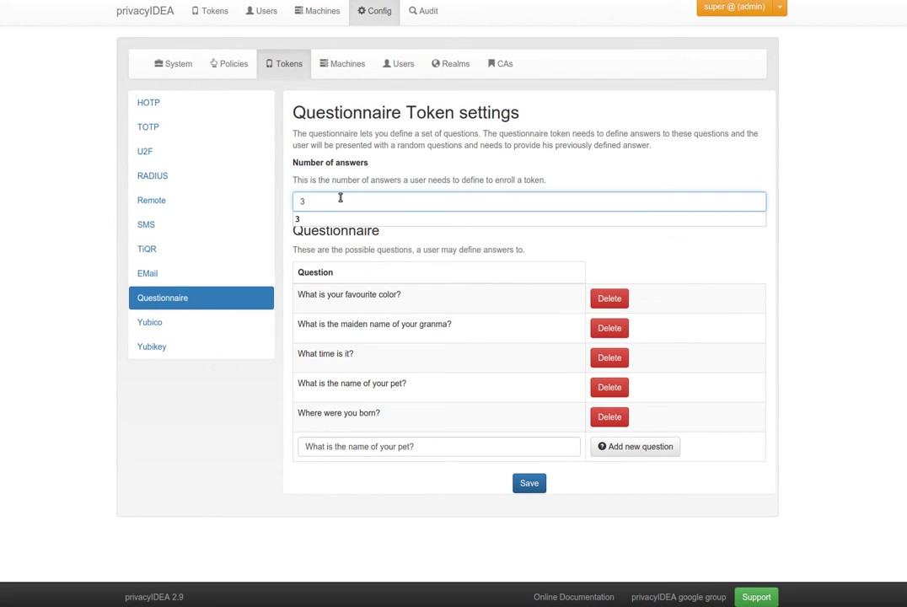
key("BackSpace")
type("5")
left_click(525, 489)
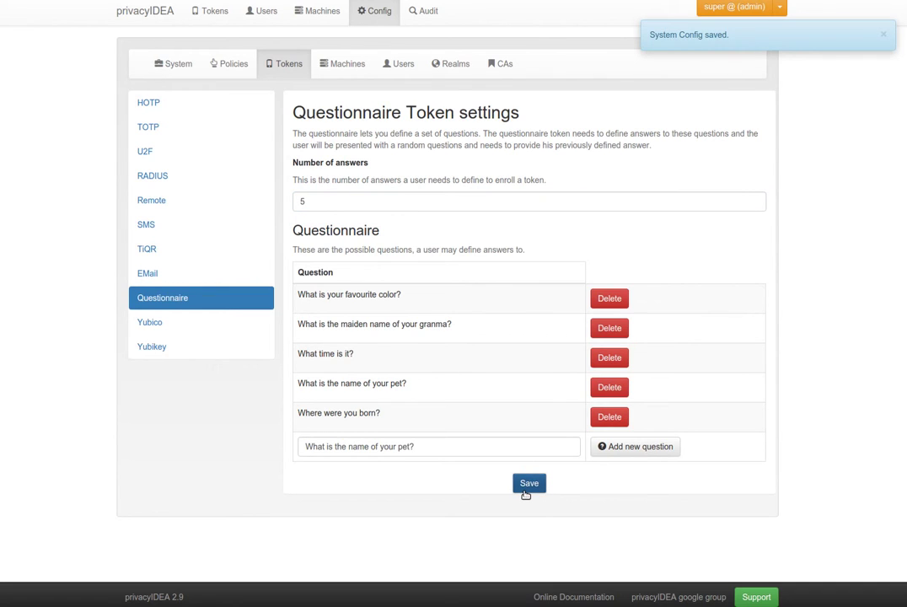
left_click(884, 36)
Step: Log out of the administrator account and sign in as the regular Active Directory user
left_click(779, 8)
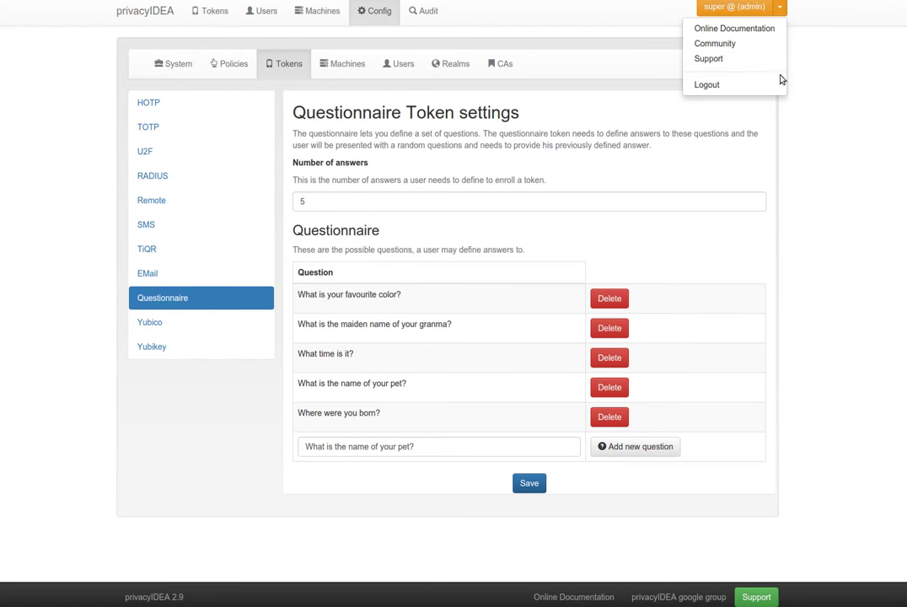
left_click(732, 85)
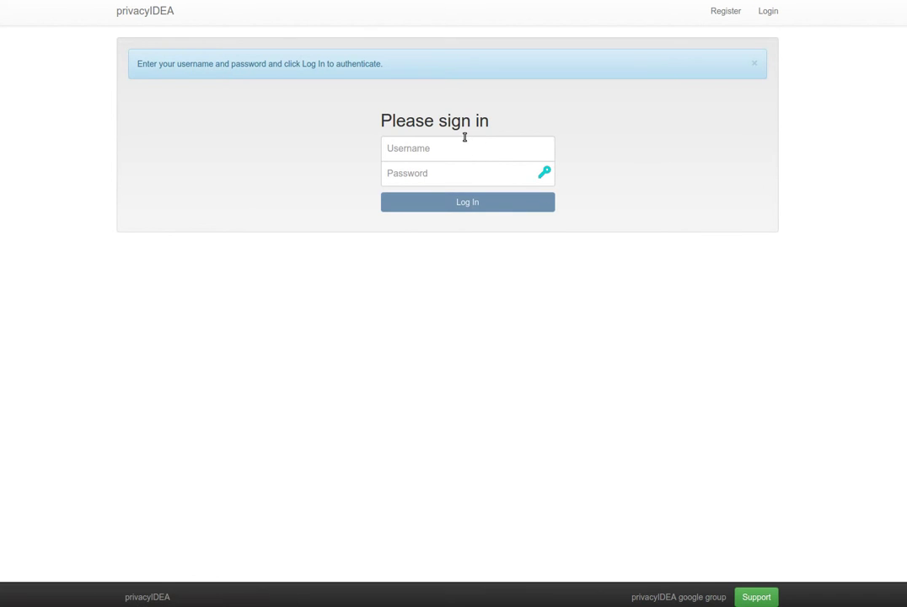
type("hasn")
key("Tab")
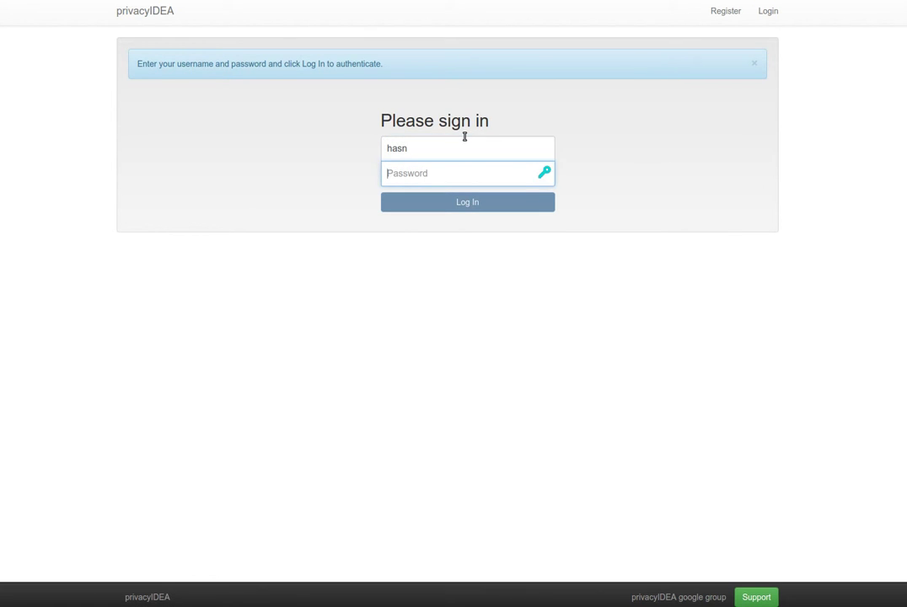
key("shift+Tab")
type("hans")
key("Tab")
type("•••••••")
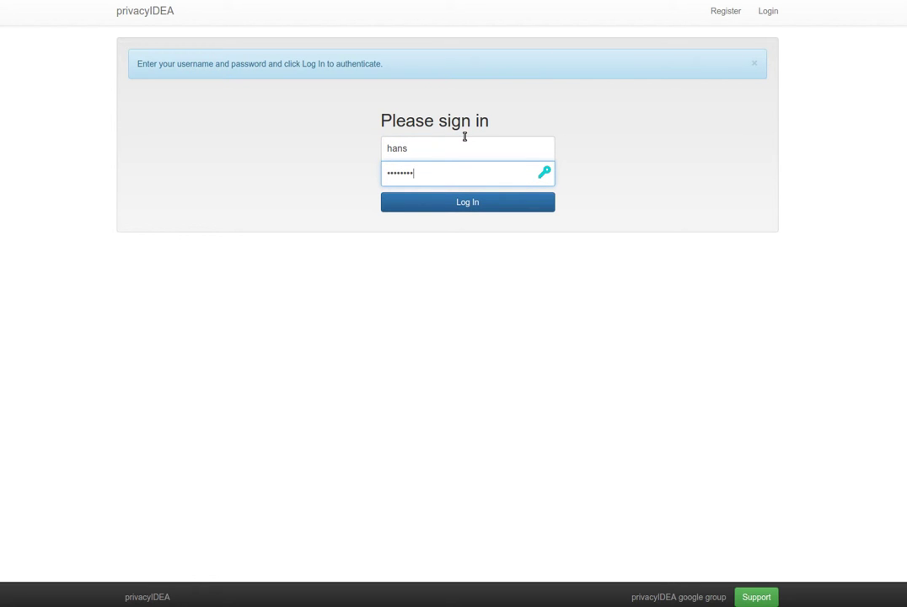
type("•")
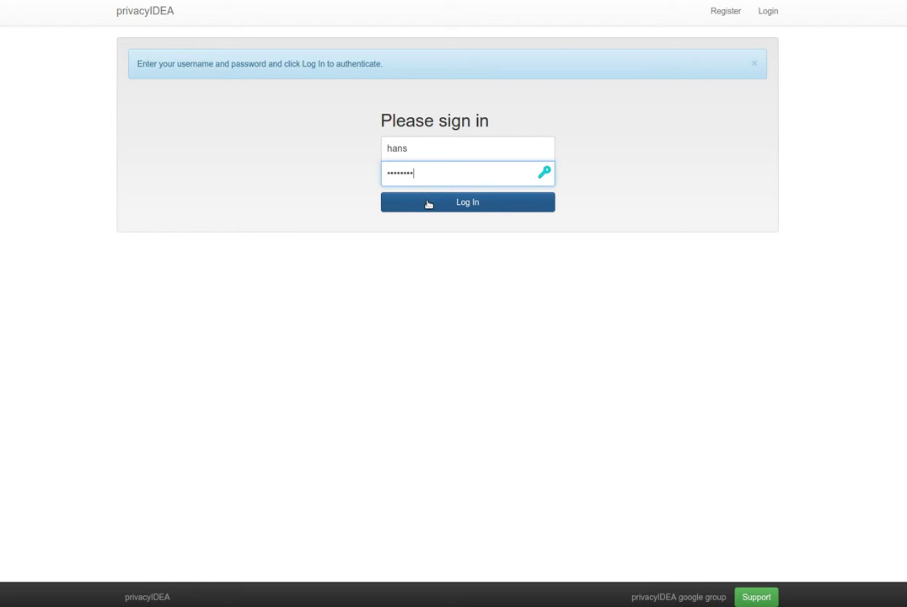
left_click(429, 204)
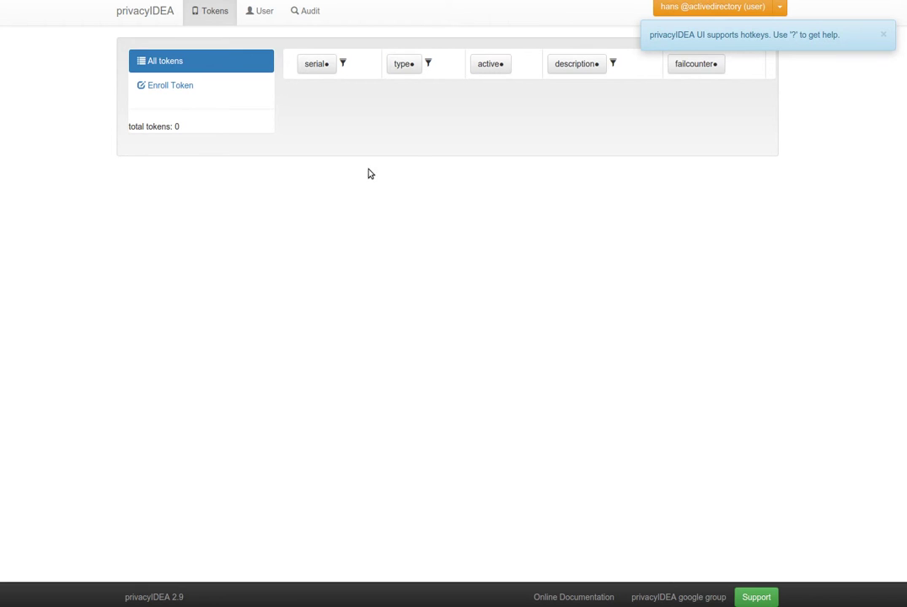
Step: Start a Questionnaire token enrollment and answer all five security questions
left_click(155, 84)
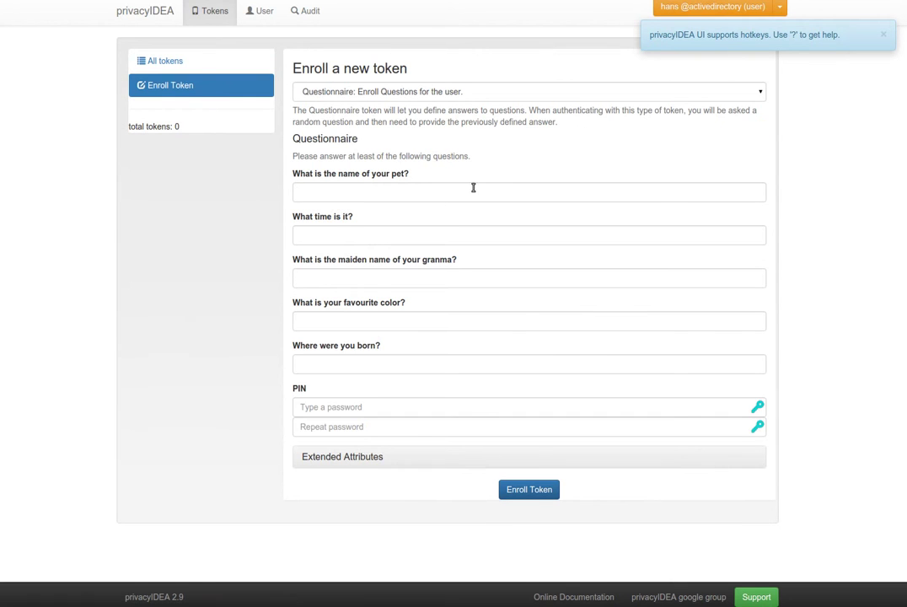
left_click(454, 95)
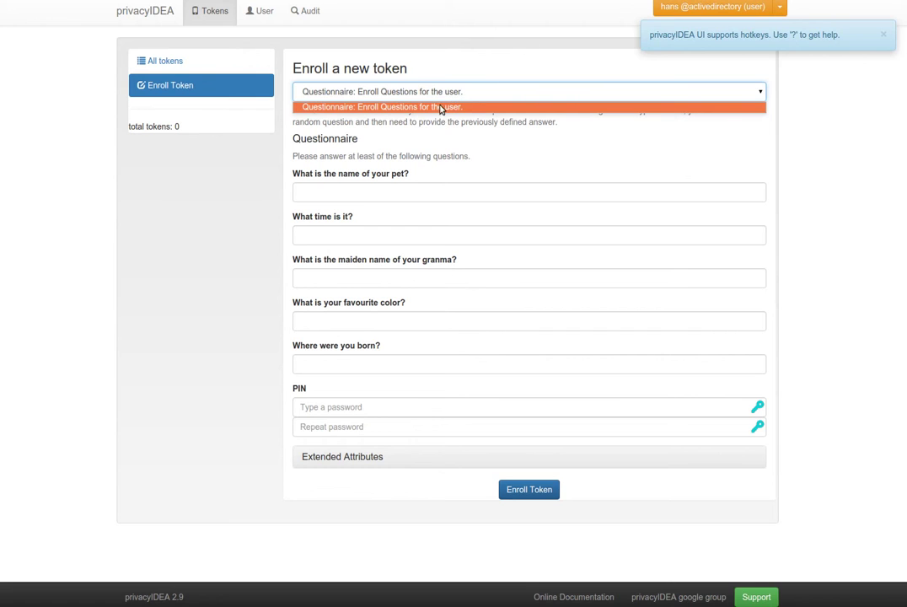
left_click(441, 106)
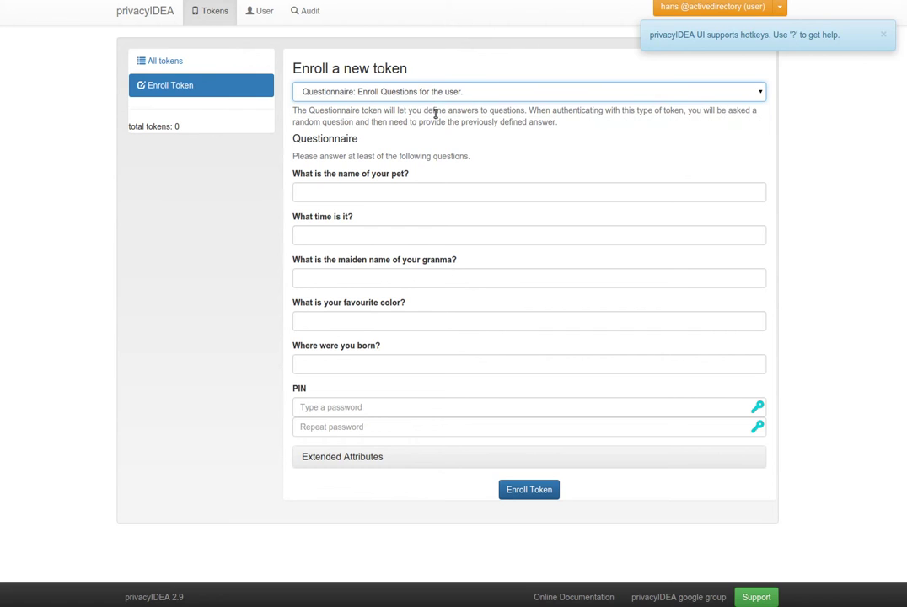
left_click(367, 192)
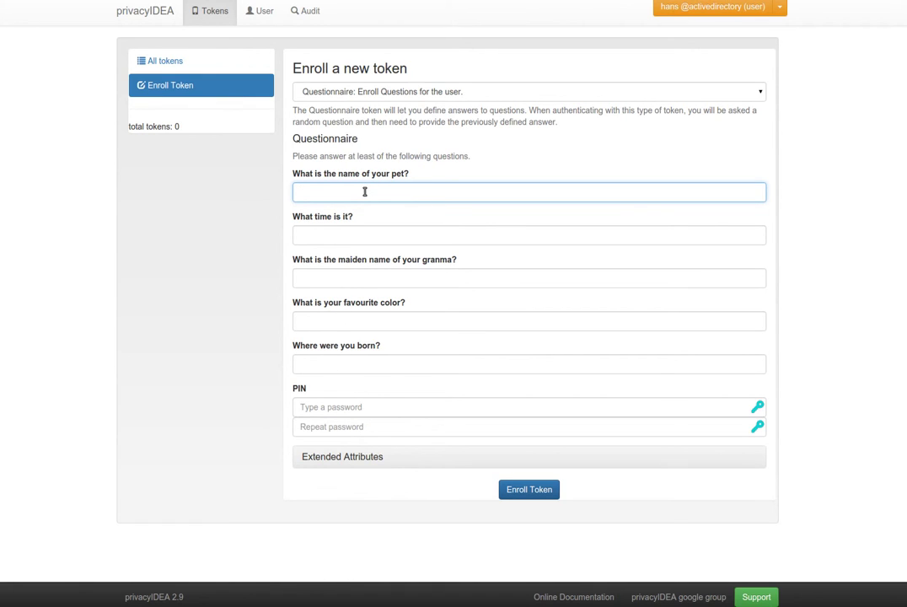
type("cat")
key("Tab")
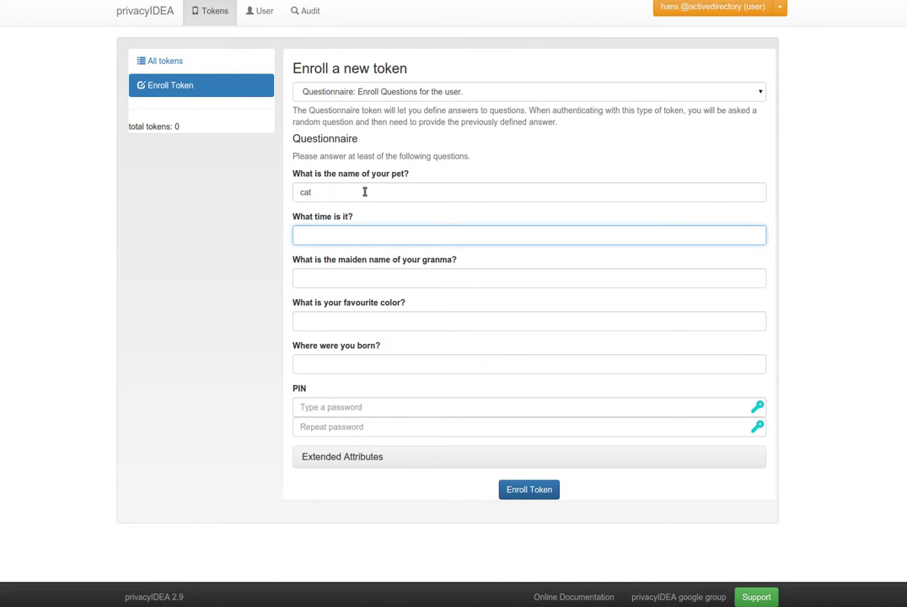
type("15:52")
key("Tab")
type("granny")
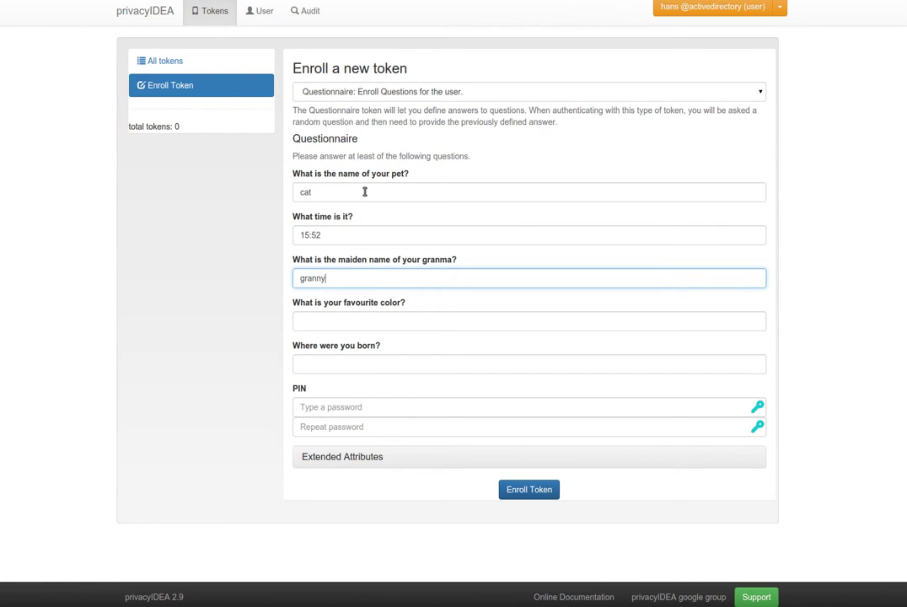
key("Tab")
type("black")
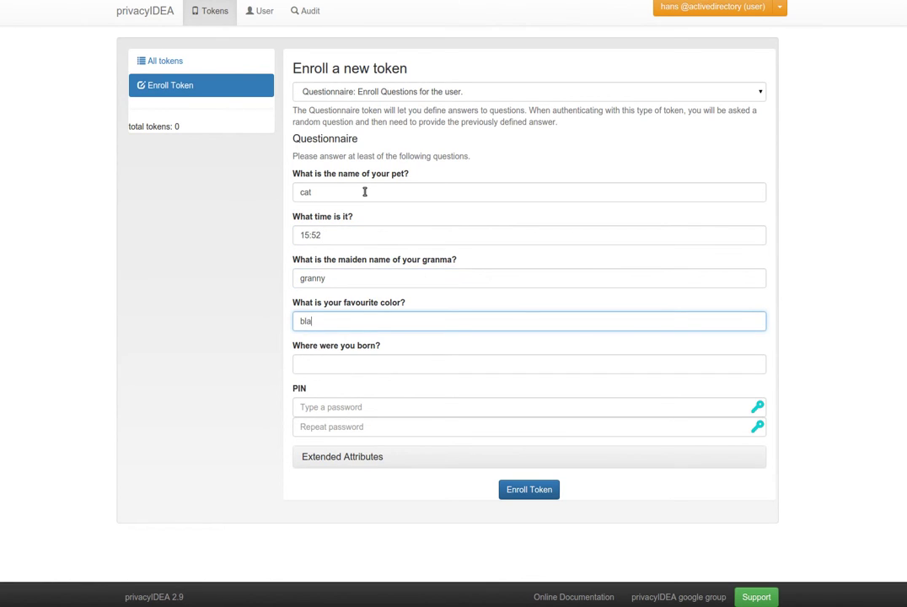
key("Tab")
type("at home")
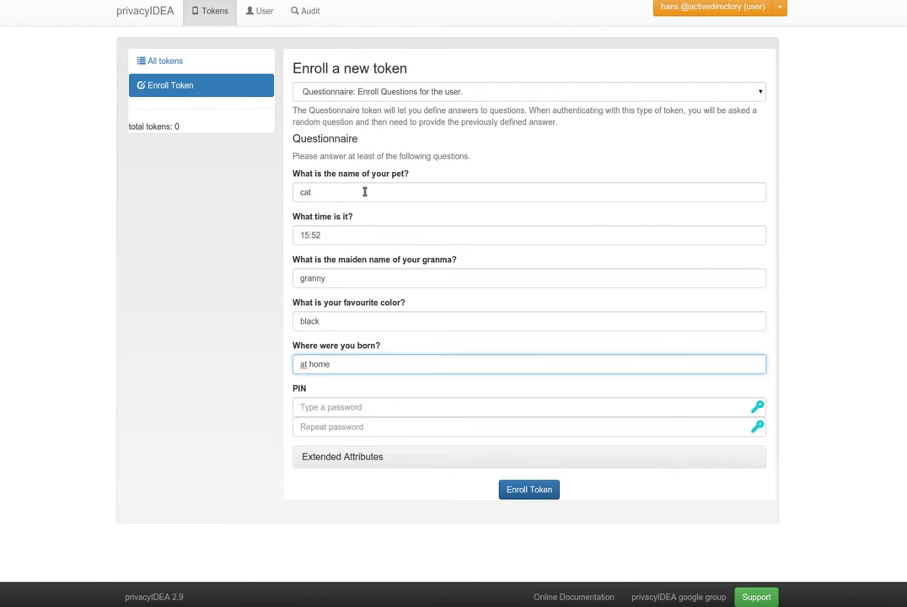
Step: Set and confirm a token PIN, enroll the token, and open QUST0000710E's details
key("Tab")
type("1234")
key("Tab")
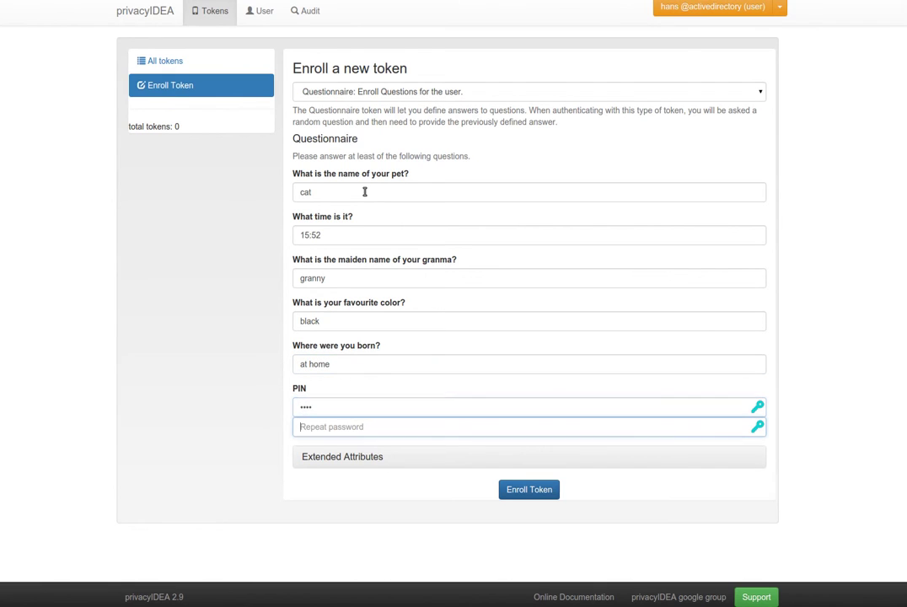
type("1234")
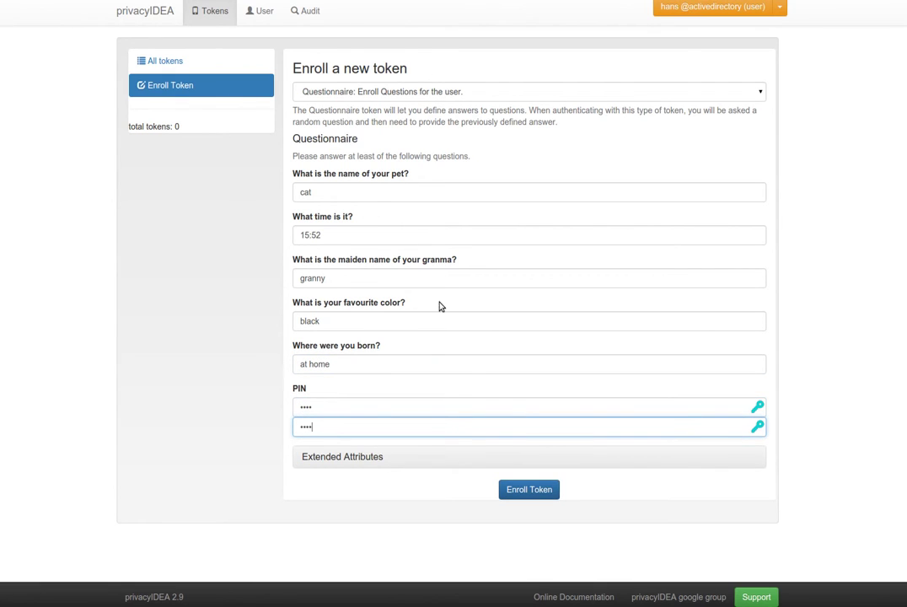
left_click(538, 489)
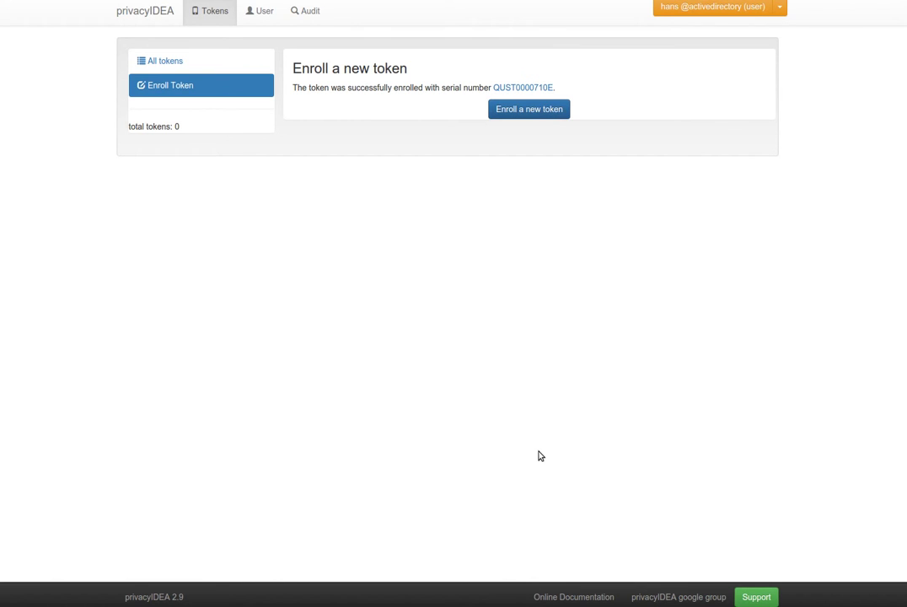
left_click(543, 87)
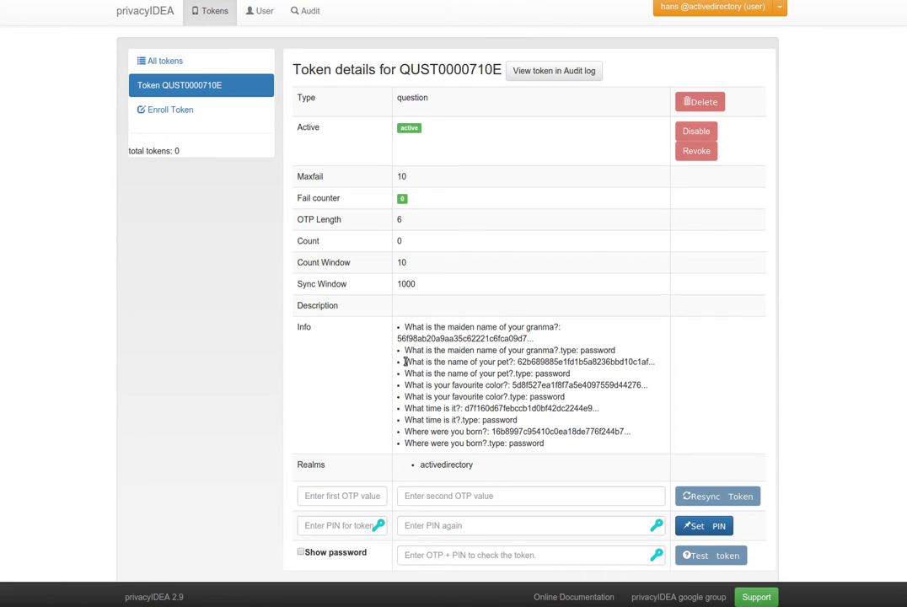
Step: Highlight the pet question entry in the token info, then bring up the account menu
left_click_drag(404, 362, 652, 362)
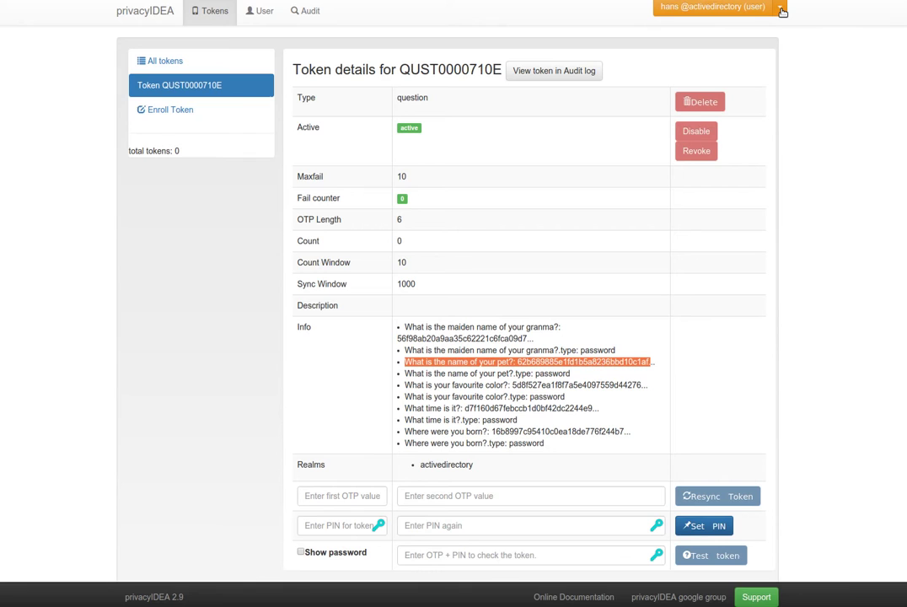
left_click(781, 9)
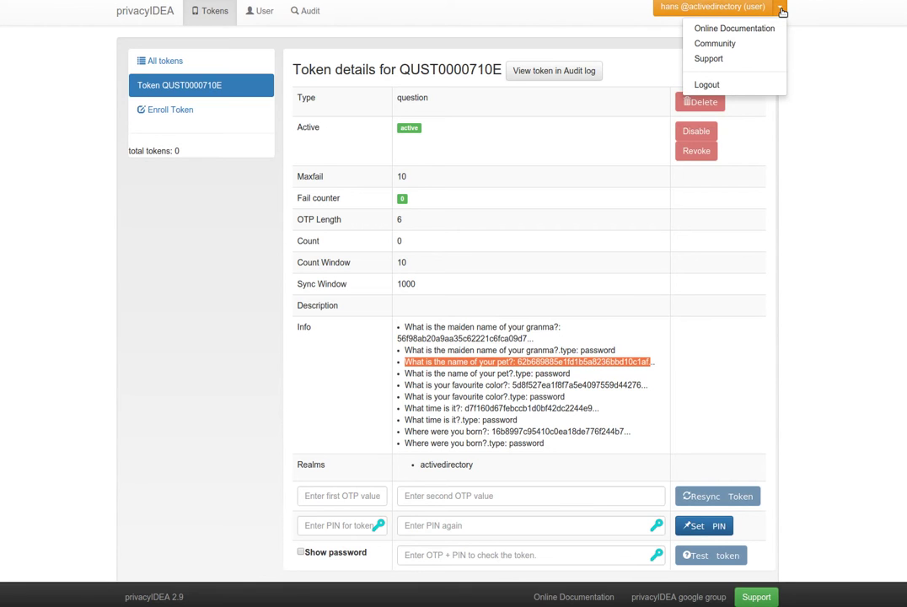
Step: Sign the user out, sign back in as administrator, and show the Policies list
left_click(762, 84)
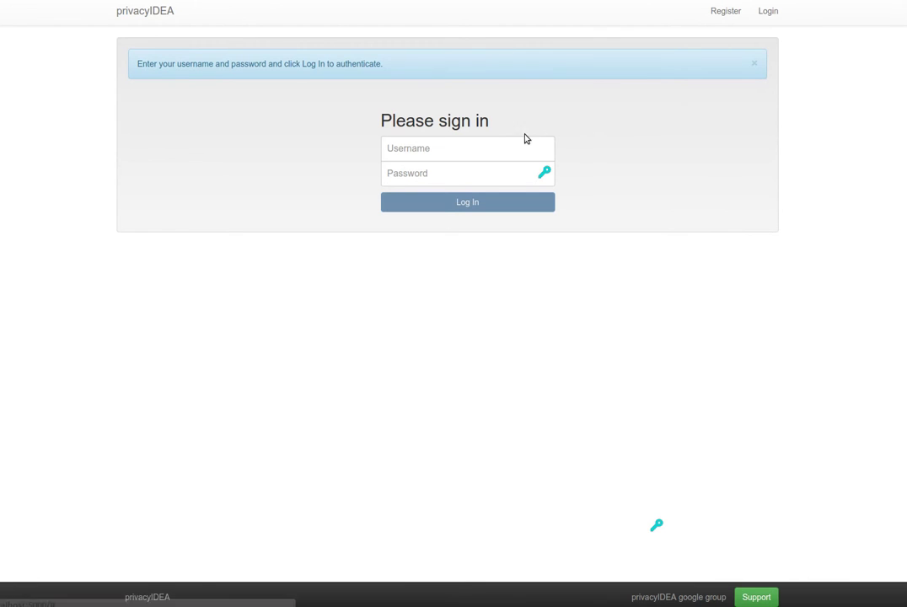
left_click(489, 146)
type("super")
key("Tab")
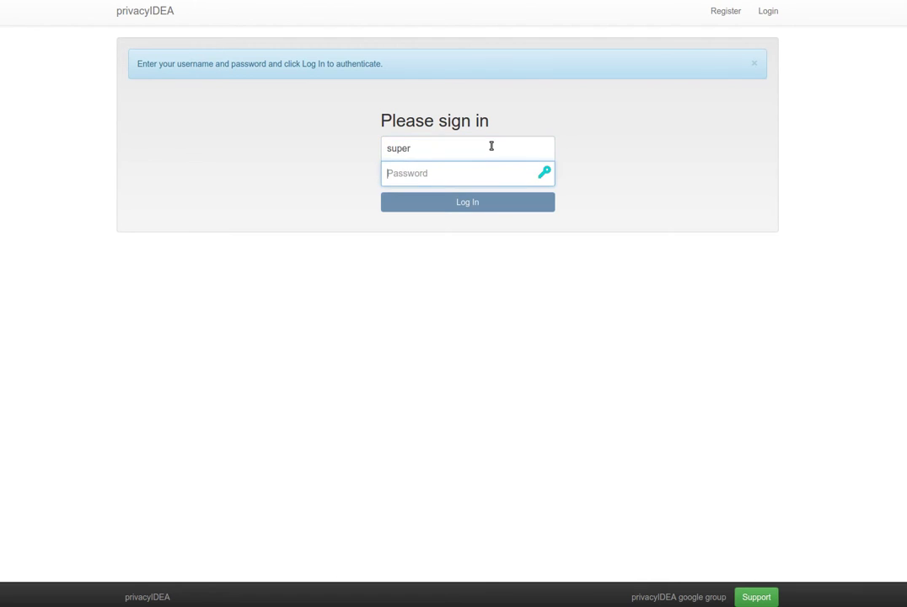
type("test")
key("Return")
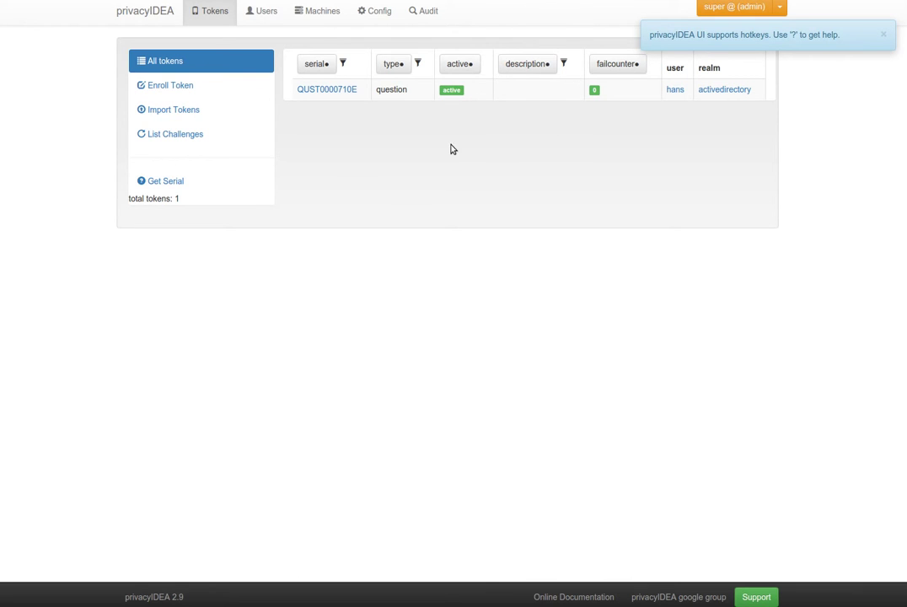
left_click(376, 12)
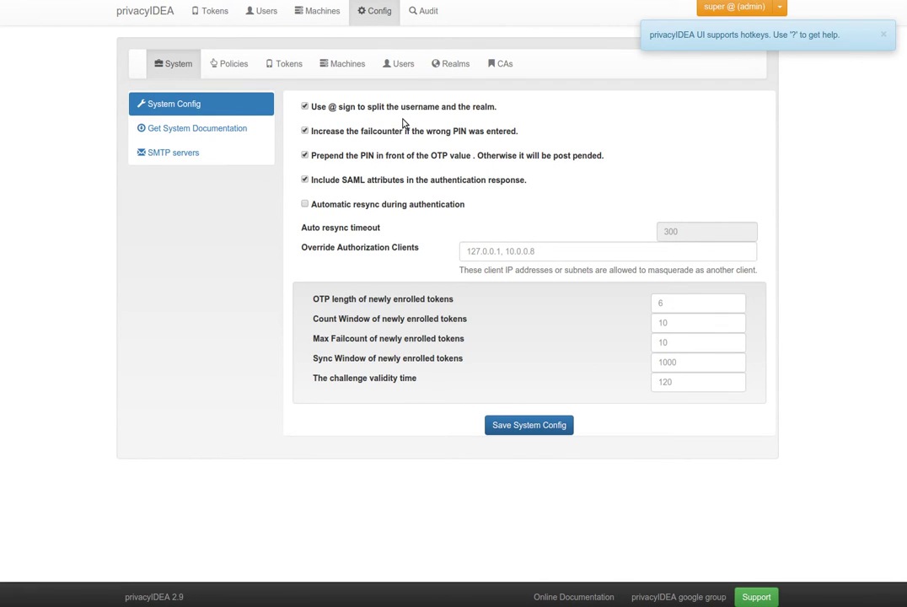
left_click(233, 65)
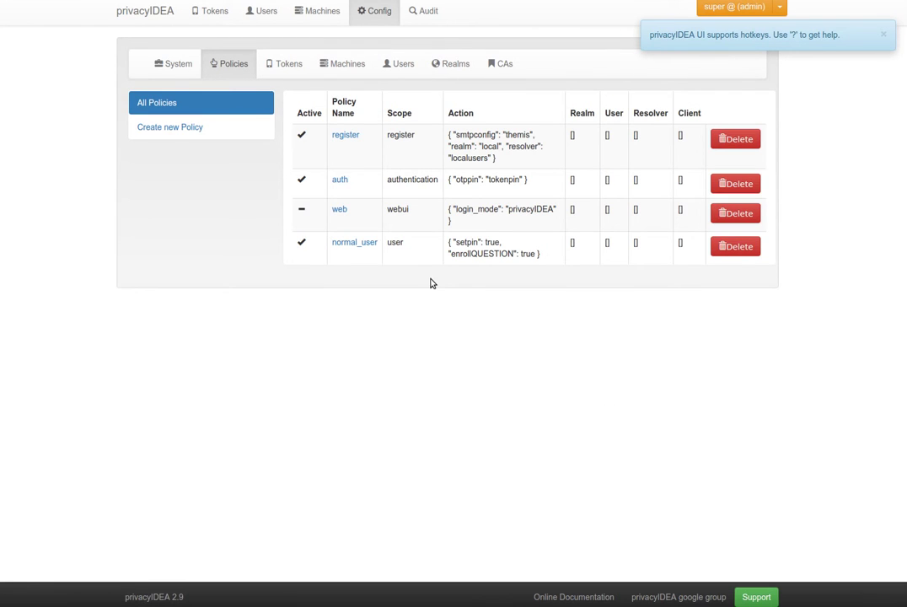
Step: Activate the webui policy 'web' with login mode privacyIDEA, then log out the administrator
left_click(301, 209)
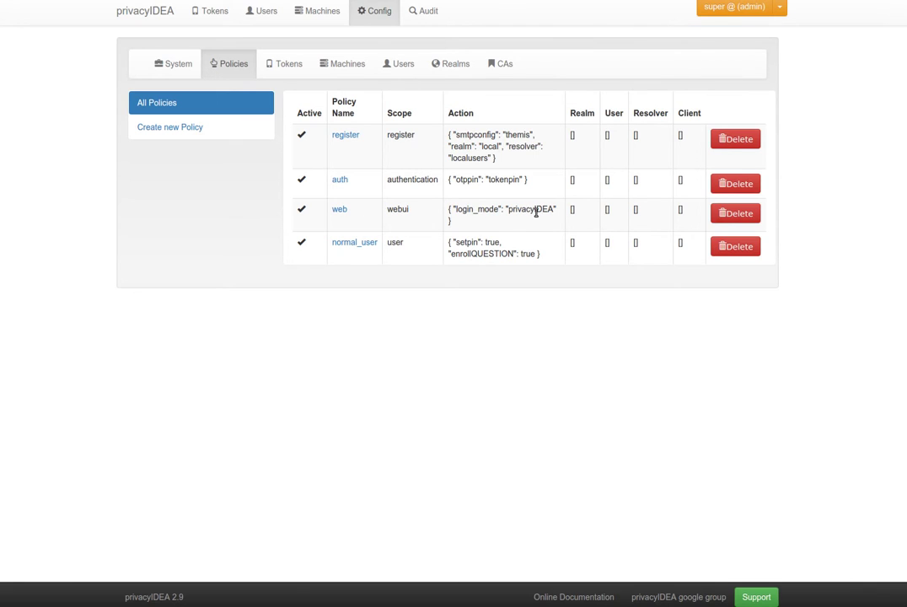
double_click(536, 210)
double_click(399, 209)
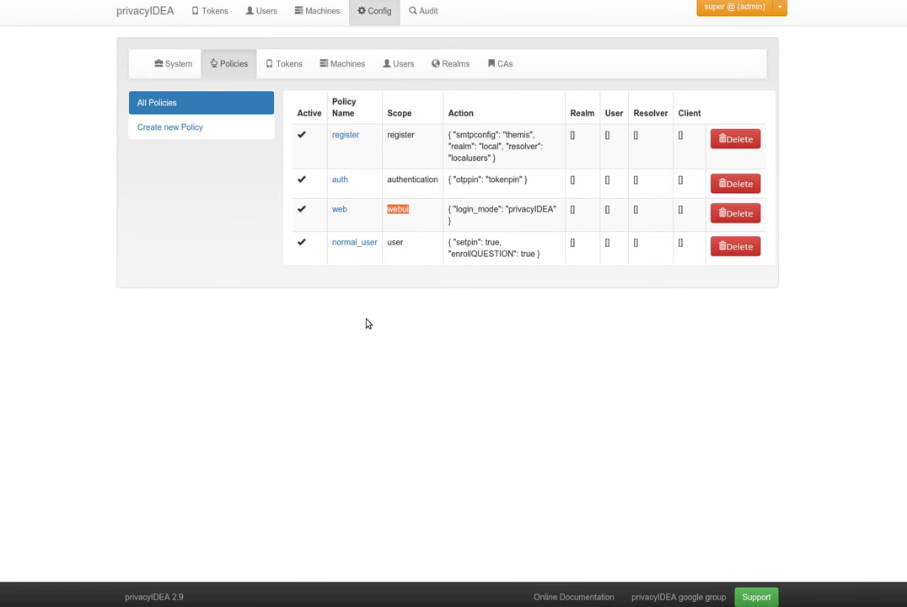
left_click(780, 7)
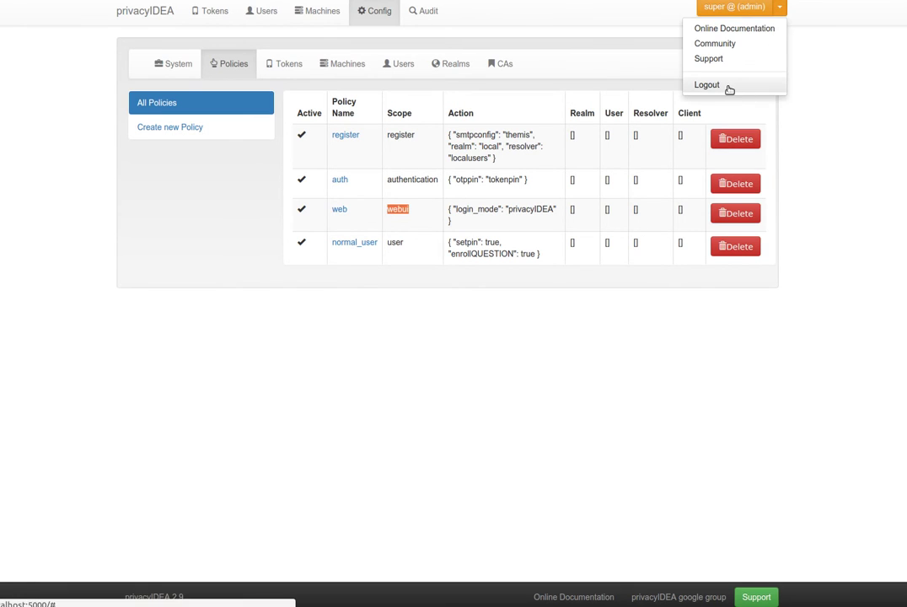
left_click(729, 88)
Step: Sign in as the regular user with their username and token PIN
left_click(454, 150)
type("hans")
key("Tab")
type("te")
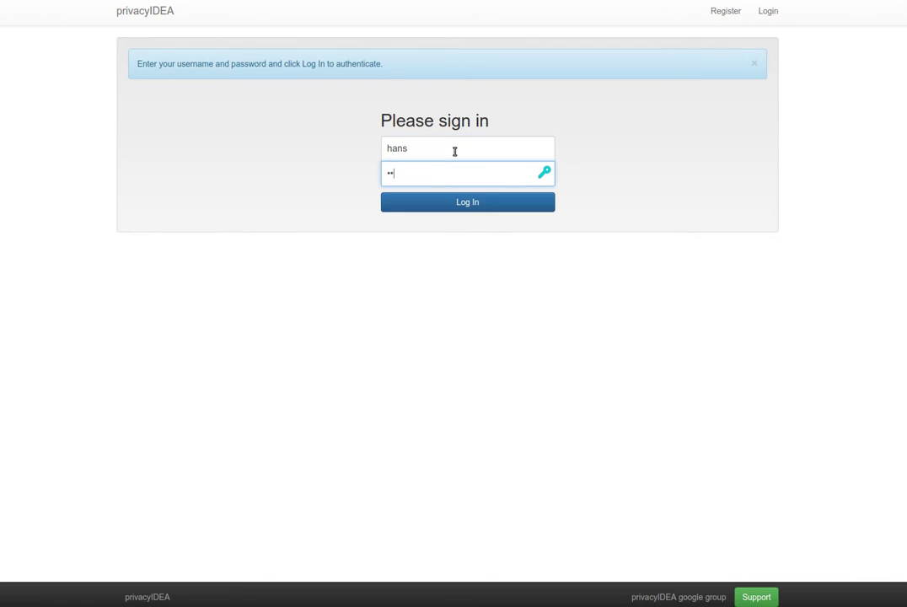
type("st1234")
key("Return")
type("test")
left_click(474, 204)
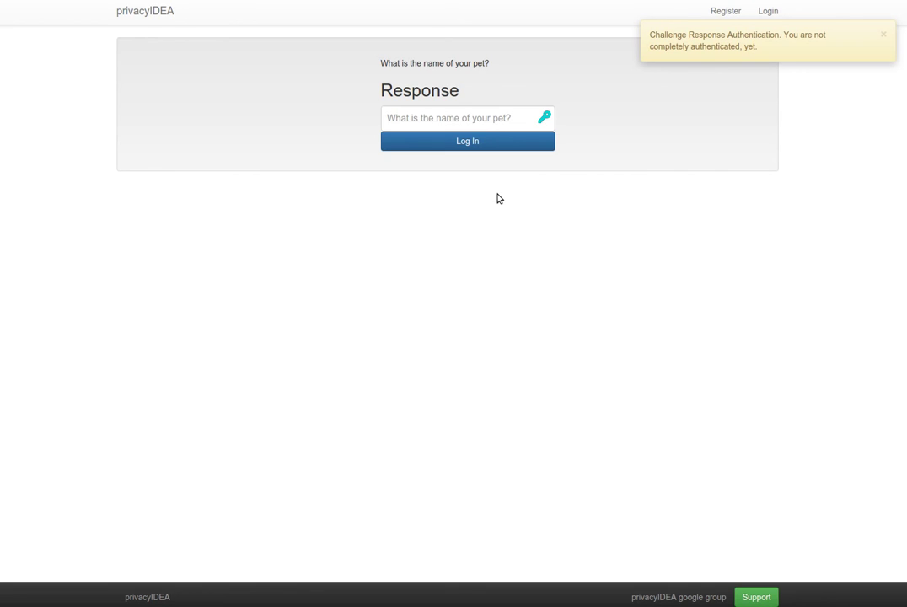
Step: Answer the pet-name challenge question to complete the login
left_click_drag(381, 63, 489, 63)
left_click(469, 117)
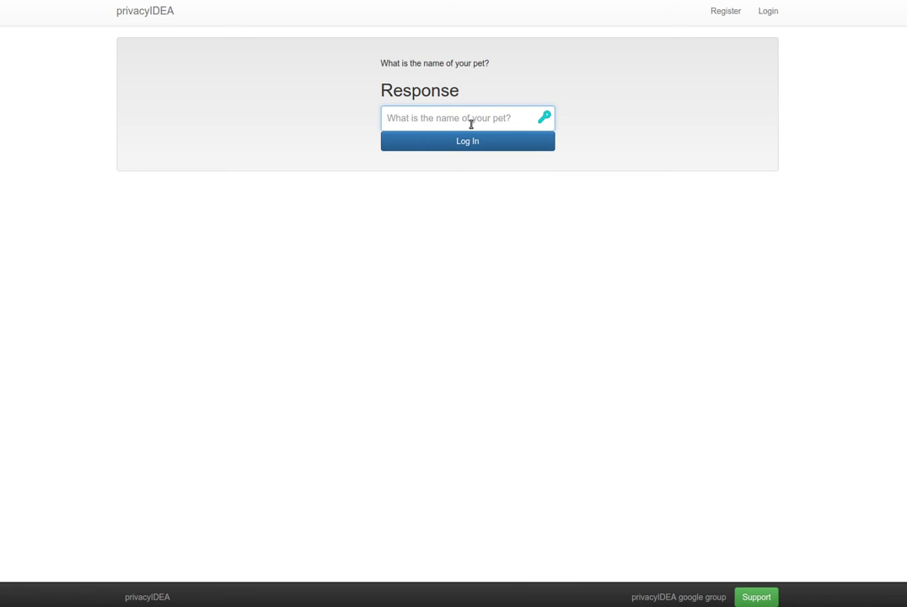
type("cat")
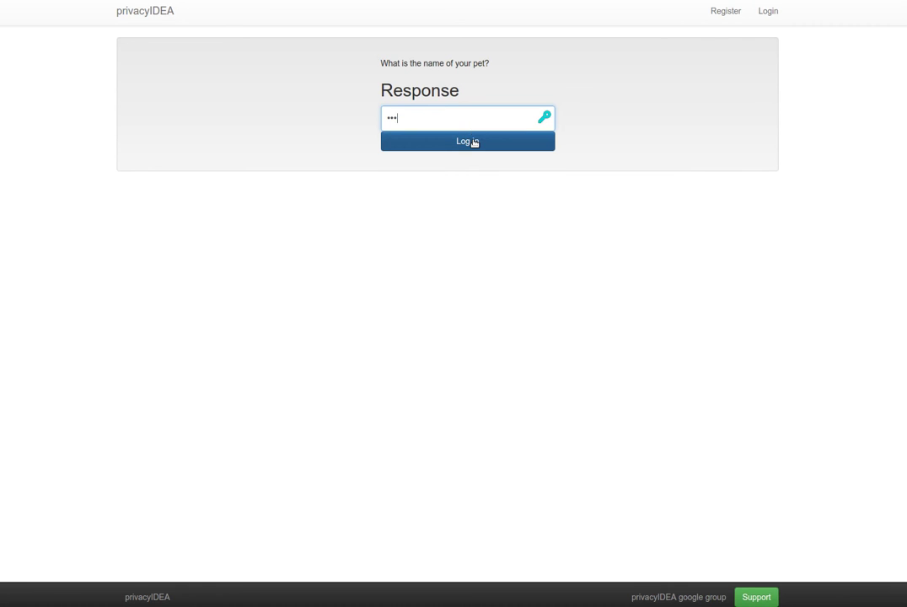
left_click(472, 141)
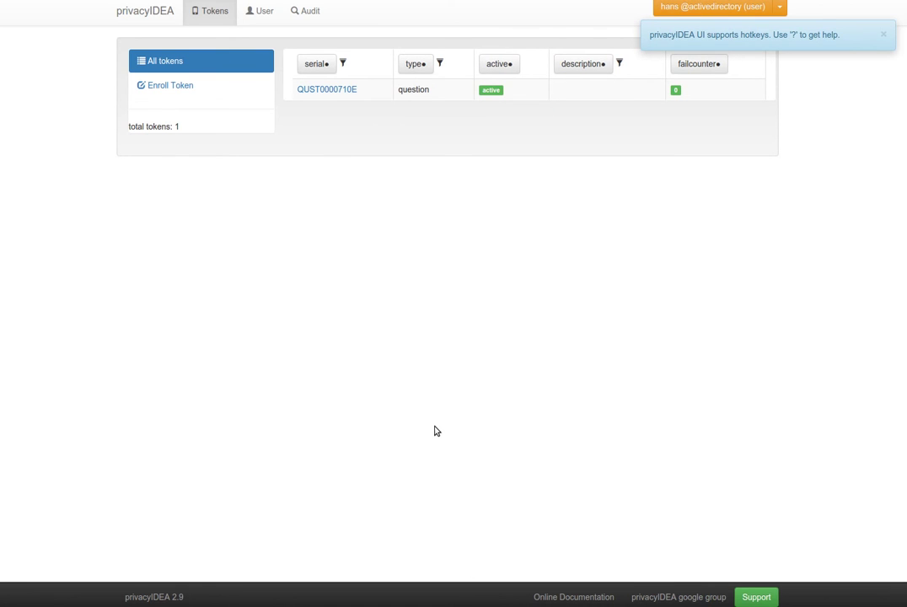
Step: Log out, sign in again with username and PIN, and answer the birthplace challenge
left_click(782, 12)
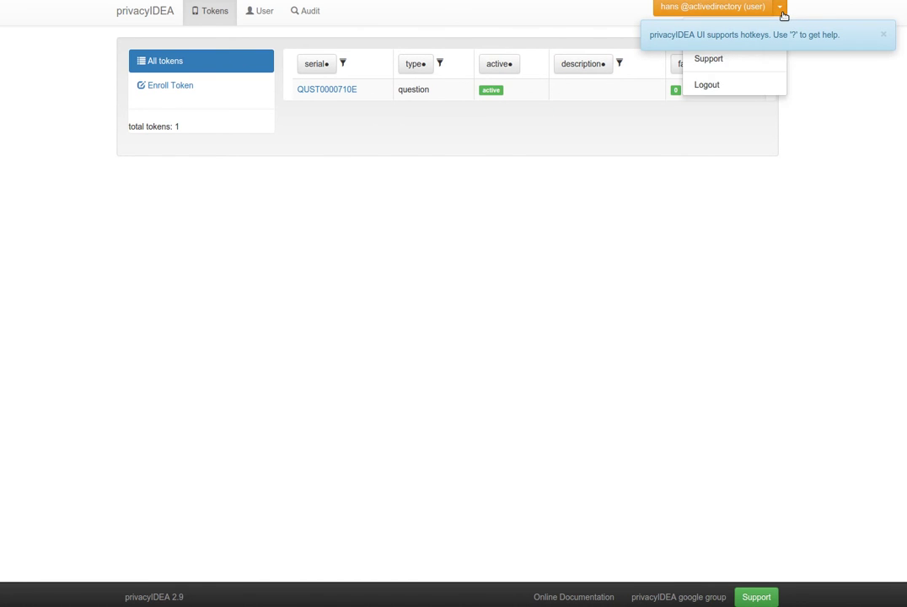
left_click(729, 85)
left_click(442, 150)
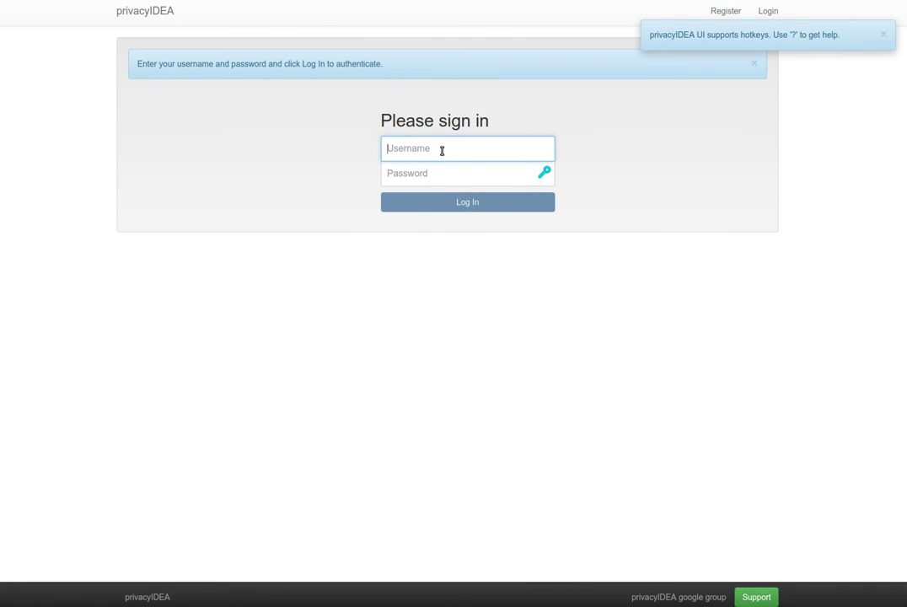
type("hans")
key("Tab")
type("test")
key("Return")
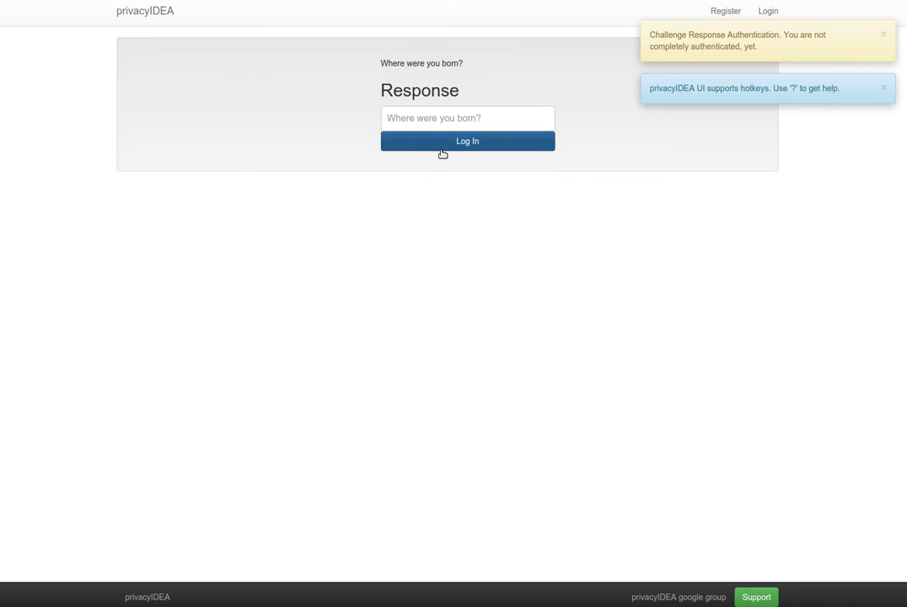
left_click(417, 120)
type("•••••••")
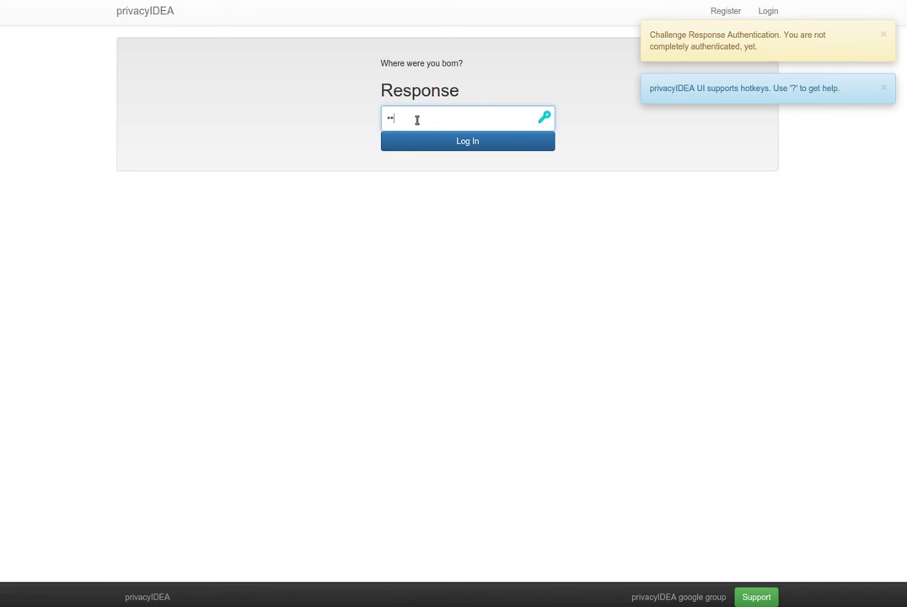
key("Return")
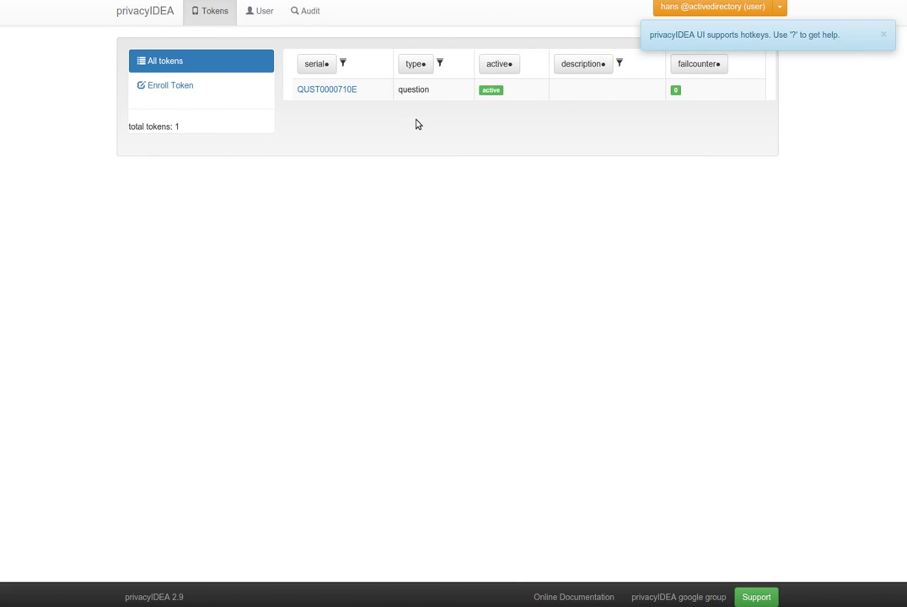
Step: Log out, sign in again with username and PIN, and answer the grandmother's maiden-name challenge
left_click(784, 4)
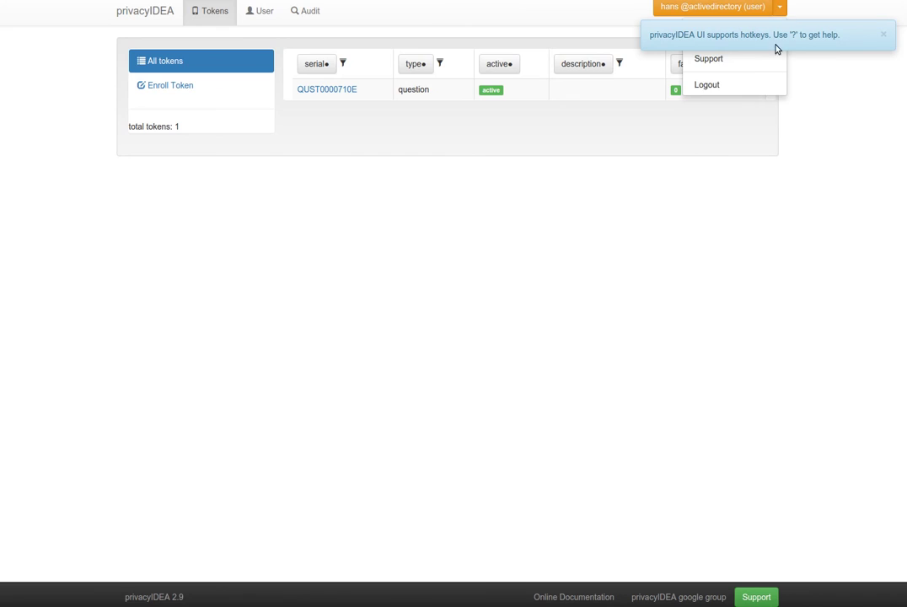
left_click(739, 86)
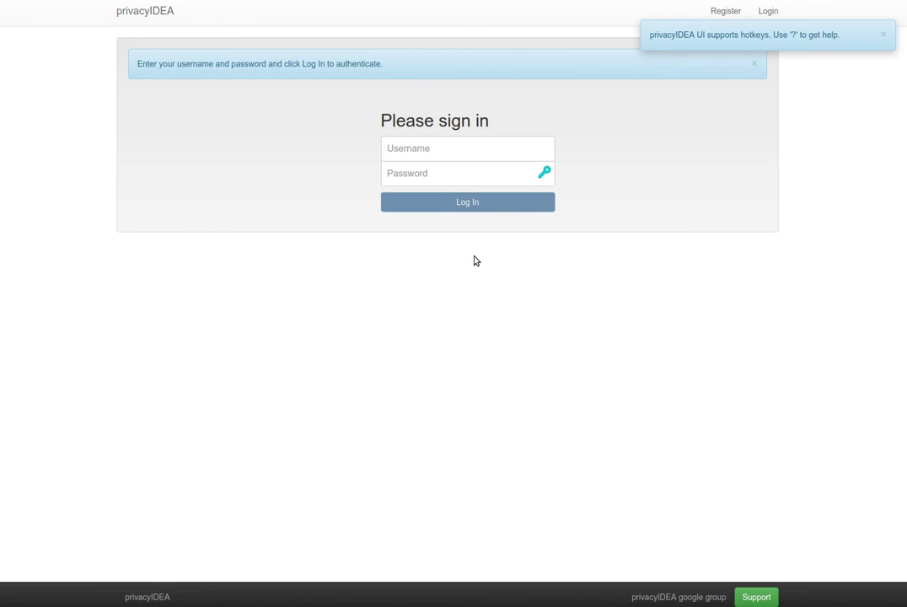
left_click(455, 146)
type("hans")
key("Tab")
type("test")
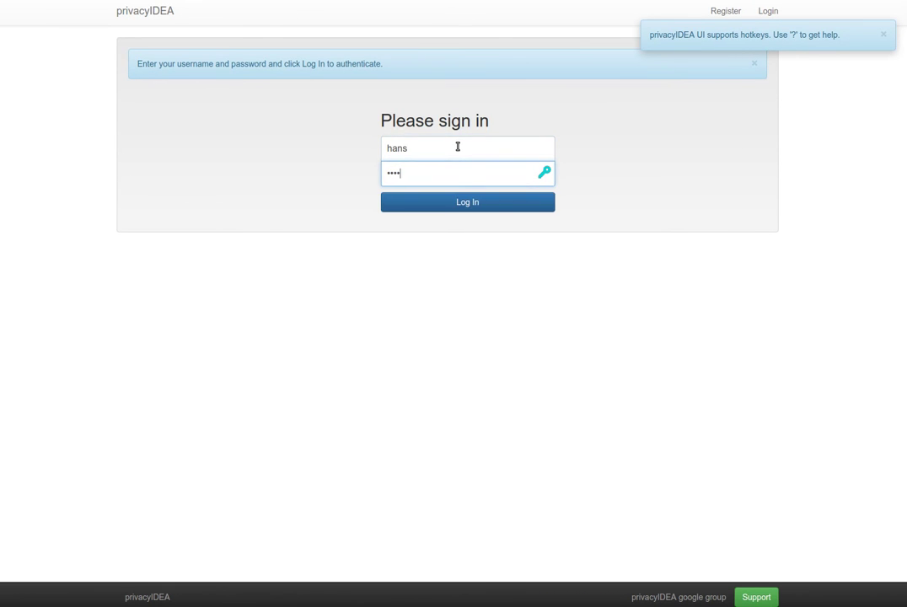
key("Return")
left_click(463, 128)
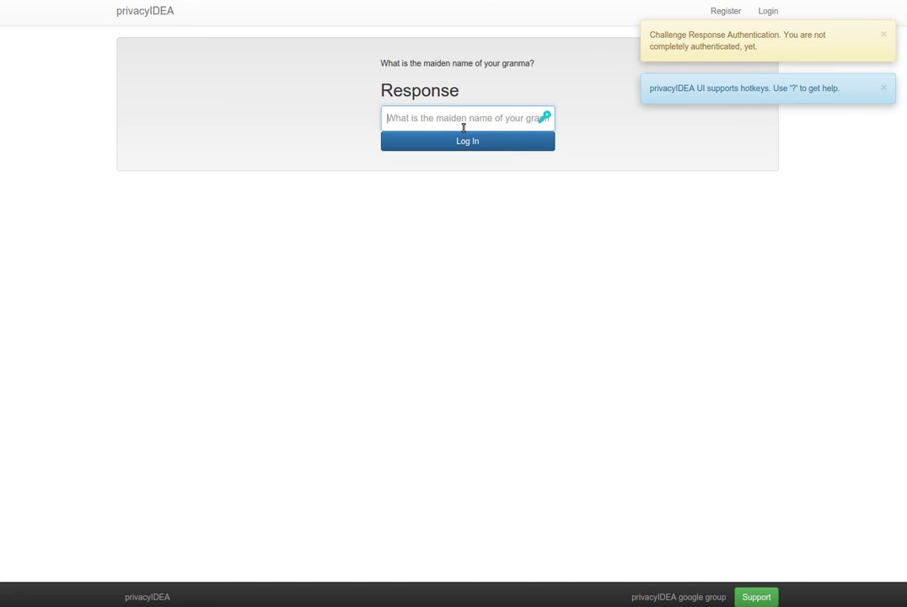
type("test")
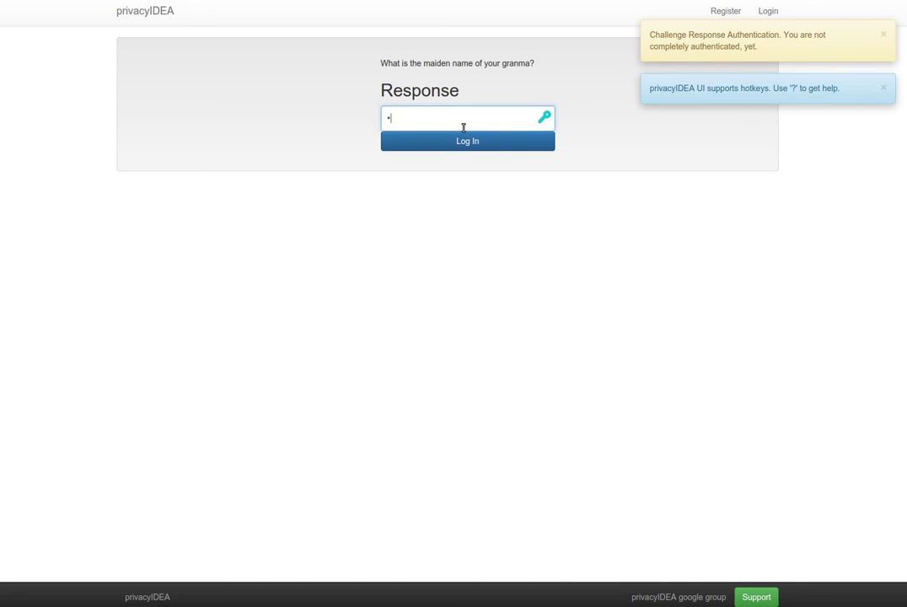
key("Return")
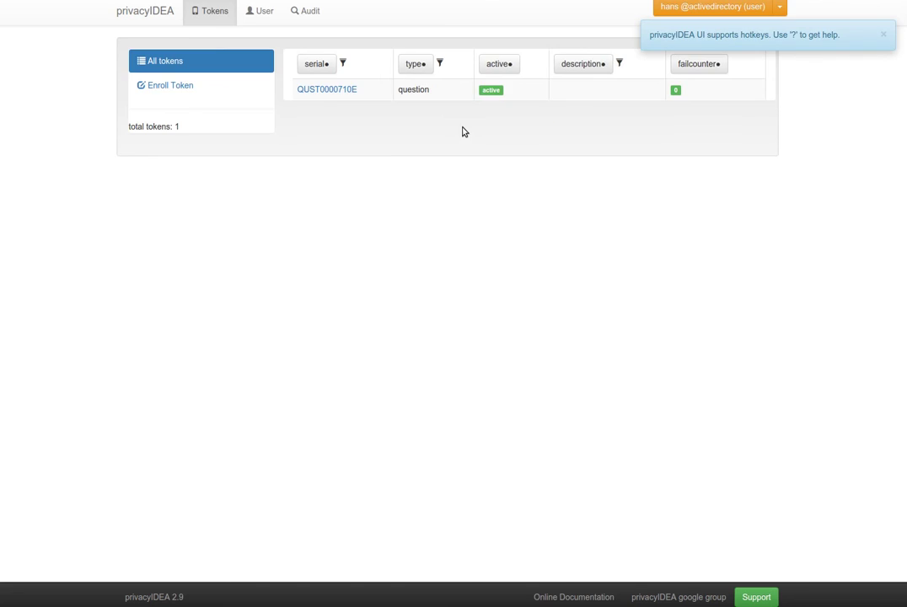